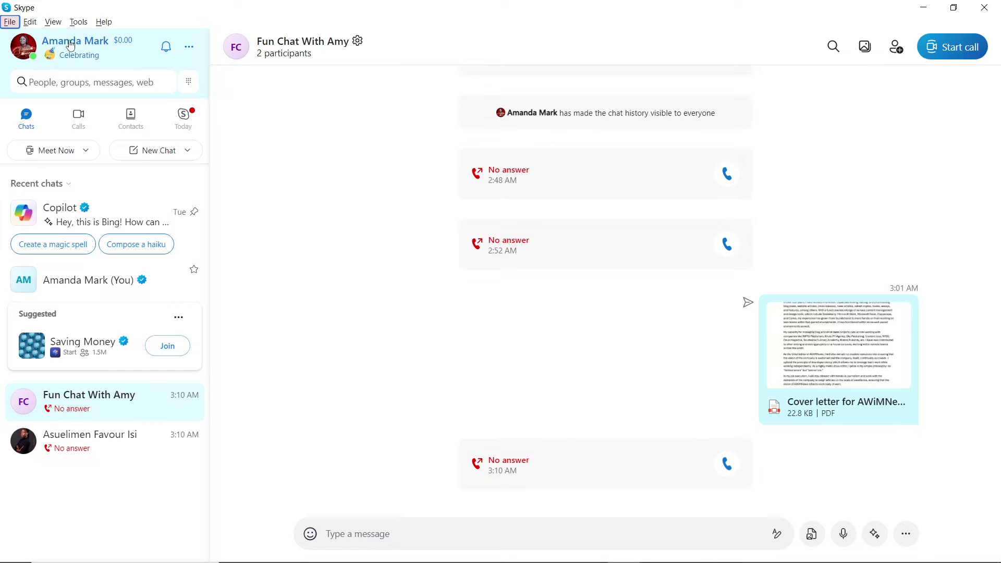
- Open the Skype settings and go to the online account page for managing payments and subscriptions
{"action": "key", "text": "alt"}
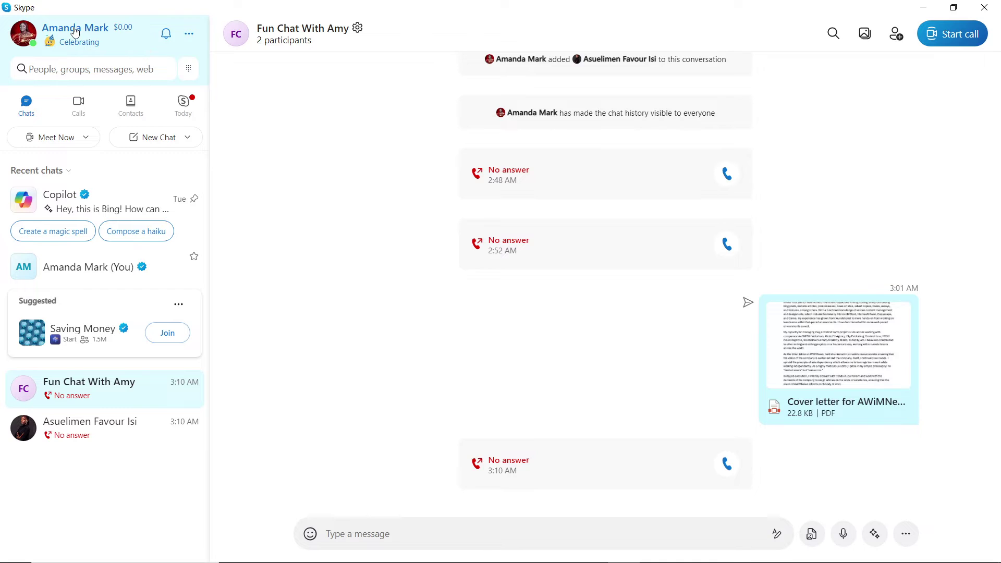
{"action": "left_click", "coordinate": [75, 31]}
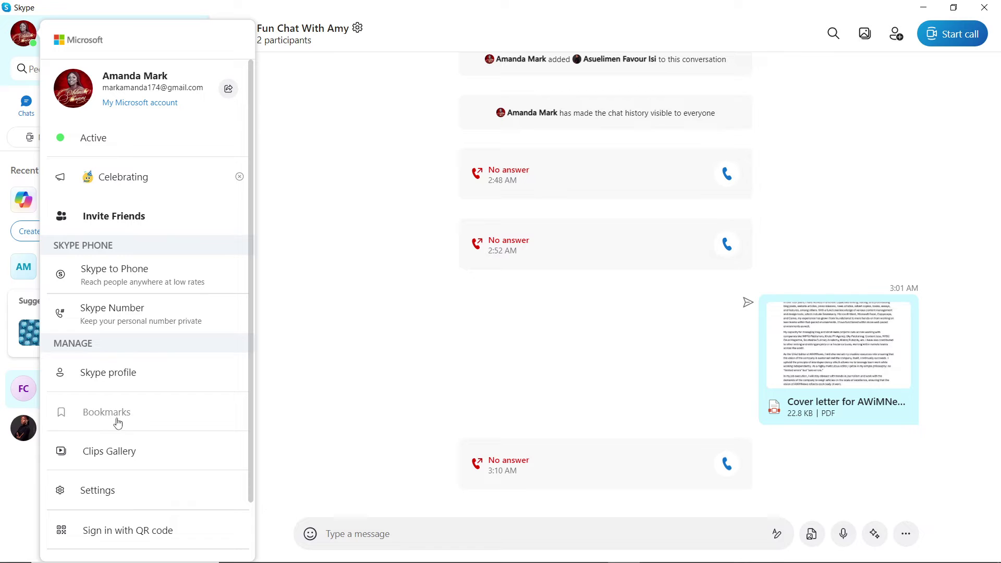
{"action": "scroll", "coordinate": [134, 449], "scroll_direction": "down", "scroll_amount": 2}
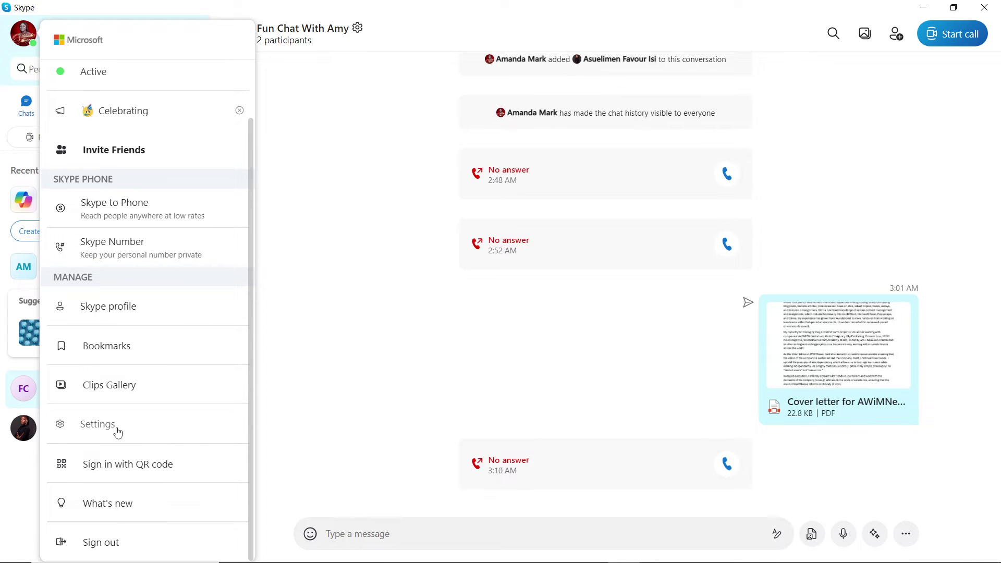
{"action": "left_click", "coordinate": [118, 432]}
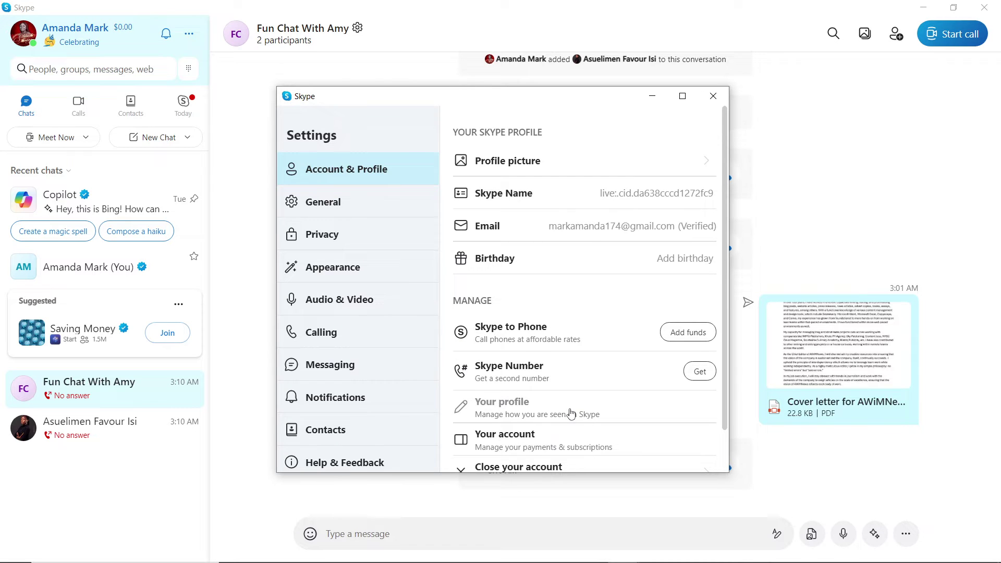
{"action": "scroll", "coordinate": [571, 414], "scroll_direction": "down", "scroll_amount": 1}
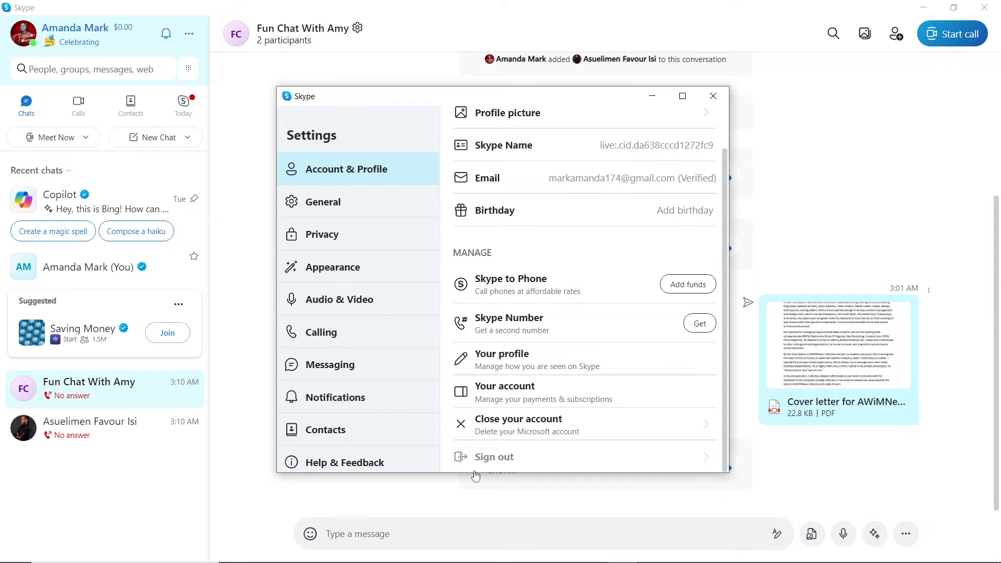
{"action": "left_click", "coordinate": [519, 389]}
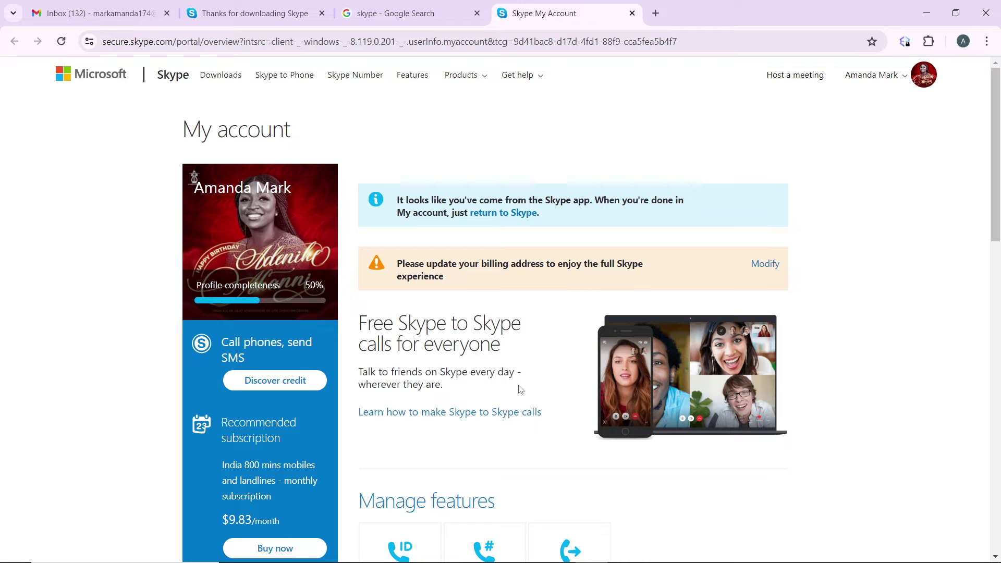
- Look through the Skype account overview and go to its Change password page
{"action": "scroll", "coordinate": [520, 389], "scroll_direction": "down", "scroll_amount": 6}
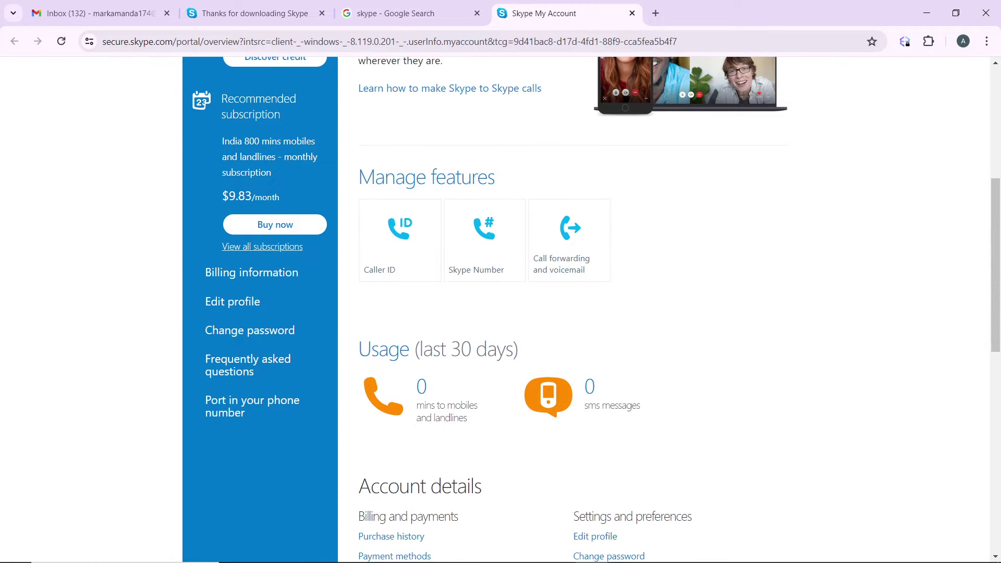
{"action": "scroll", "coordinate": [746, 343], "scroll_direction": "up", "scroll_amount": 2}
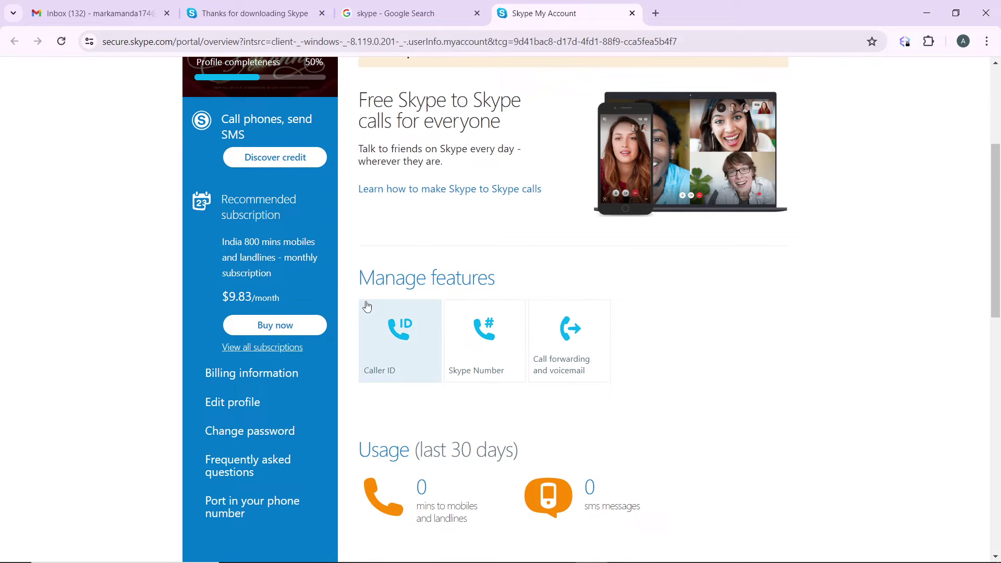
{"action": "left_click", "coordinate": [260, 437]}
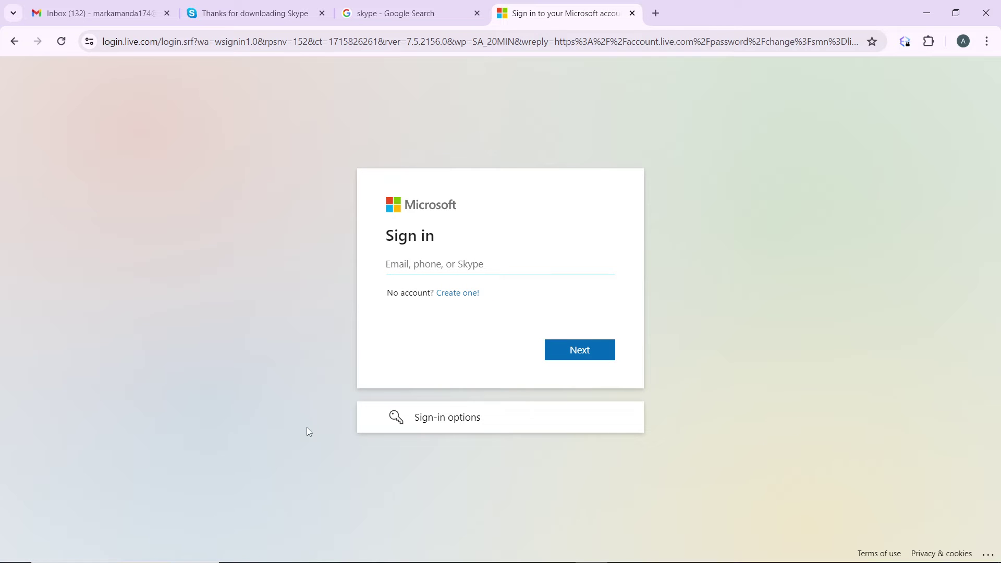
- Sign in to Microsoft with the account email and account password, and save the password in the browser
{"action": "left_click", "coordinate": [462, 272]}
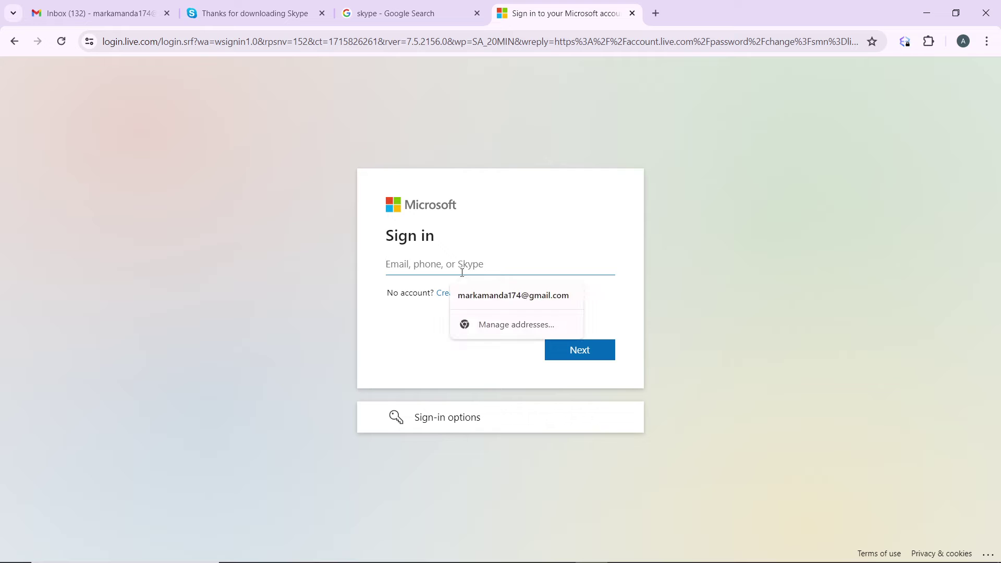
{"action": "left_click", "coordinate": [500, 293]}
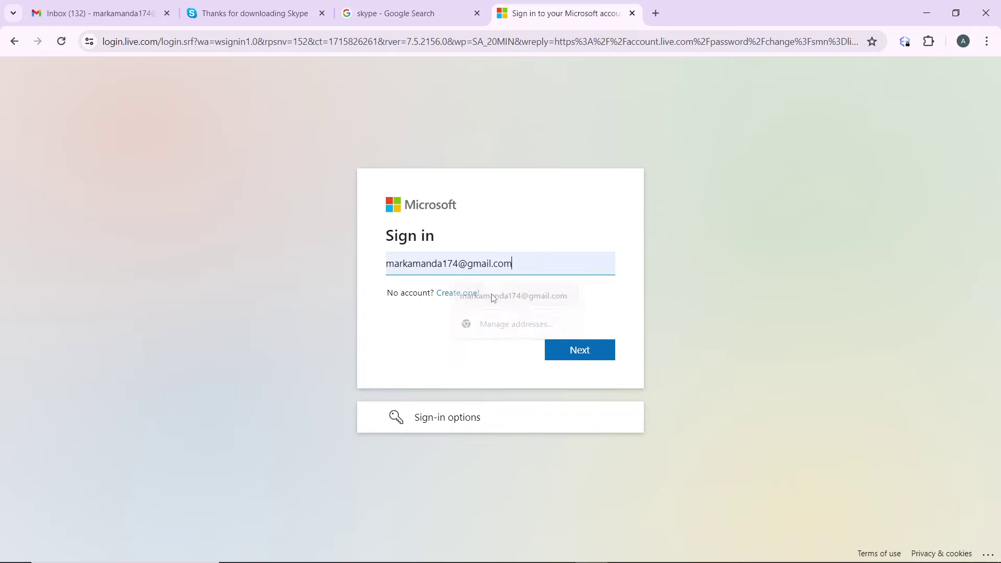
{"action": "left_click", "coordinate": [573, 350]}
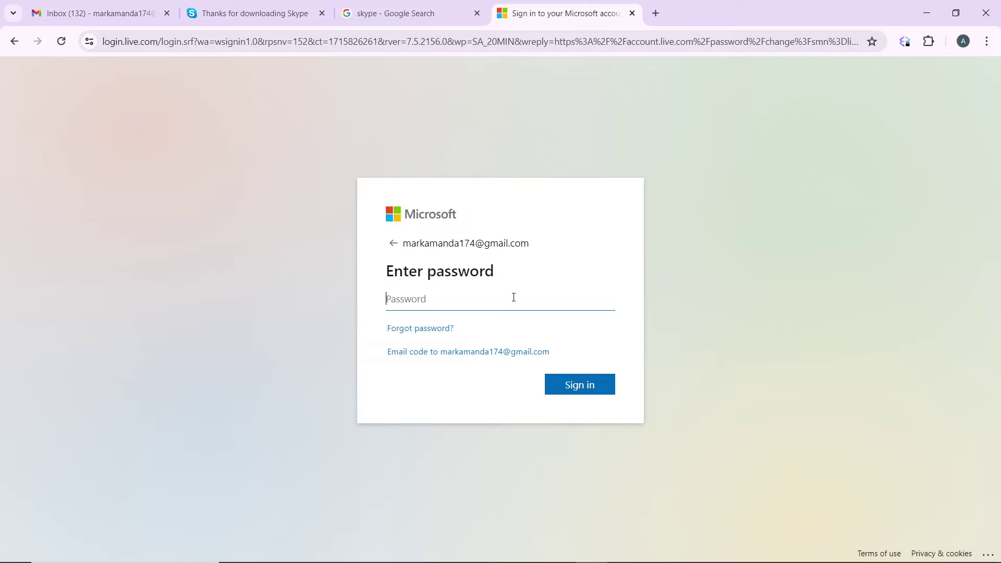
{"action": "type", "text": "•"}
{"action": "type", "text": "•••••••"}
{"action": "left_click", "coordinate": [568, 386]}
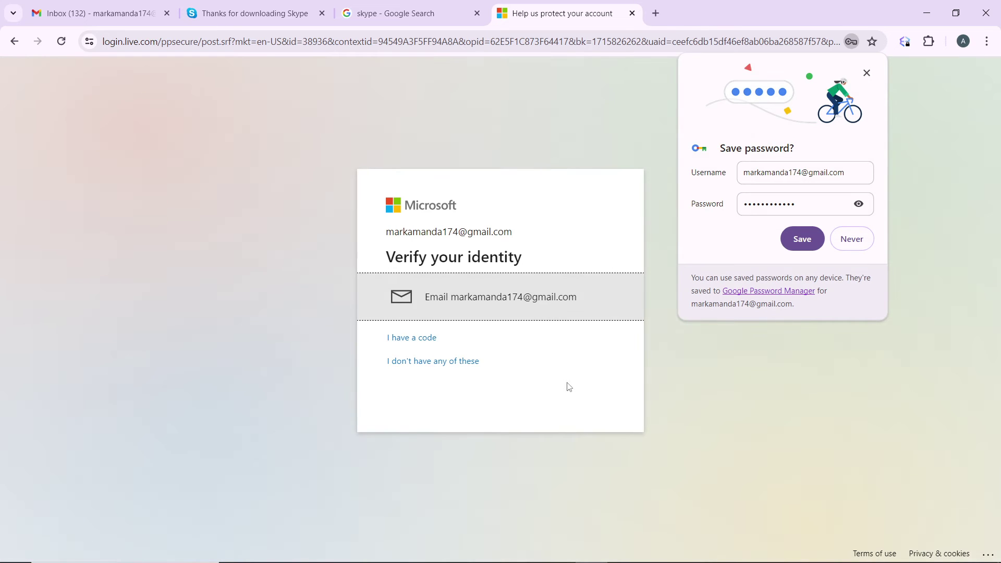
{"action": "left_click", "coordinate": [805, 249]}
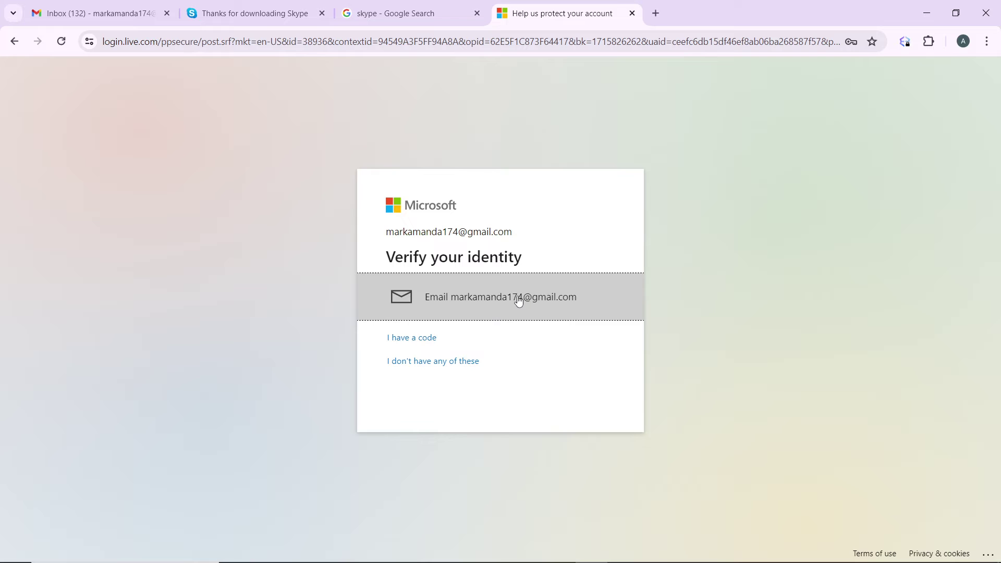
- Request the identity verification code by email and open the newest Microsoft account security code message in Gmail in a new tab
{"action": "left_click", "coordinate": [519, 301]}
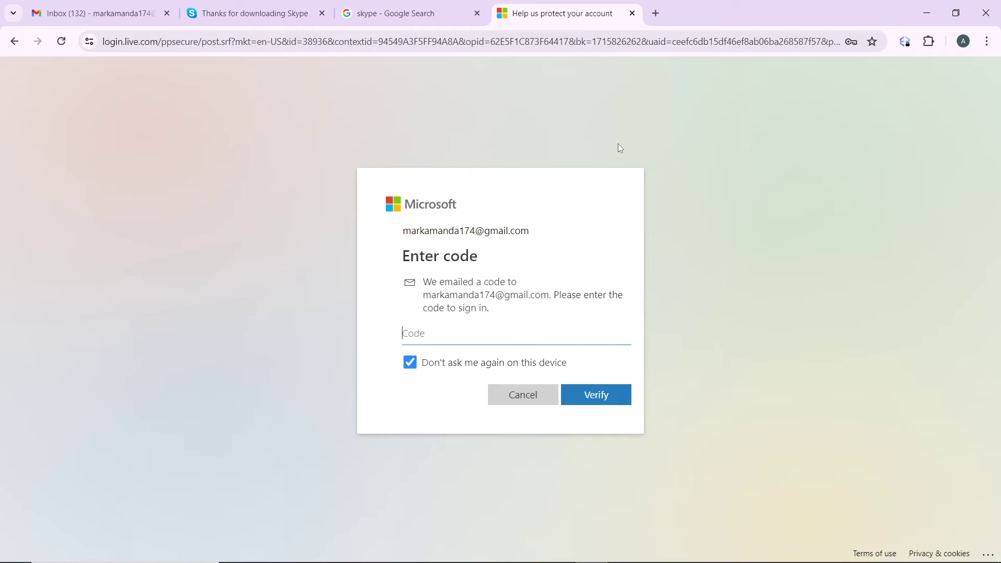
{"action": "left_click", "coordinate": [656, 13]}
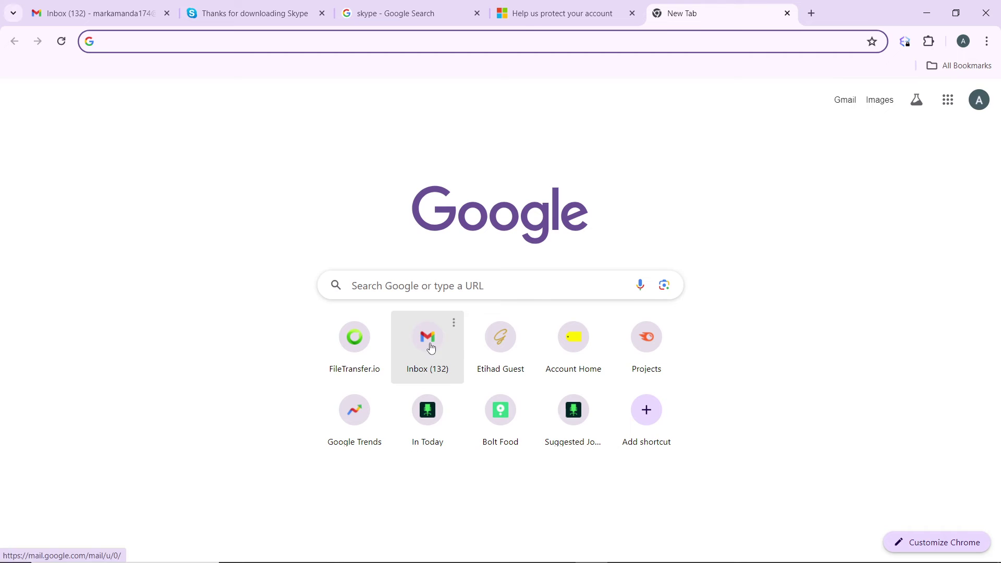
{"action": "left_click", "coordinate": [428, 341]}
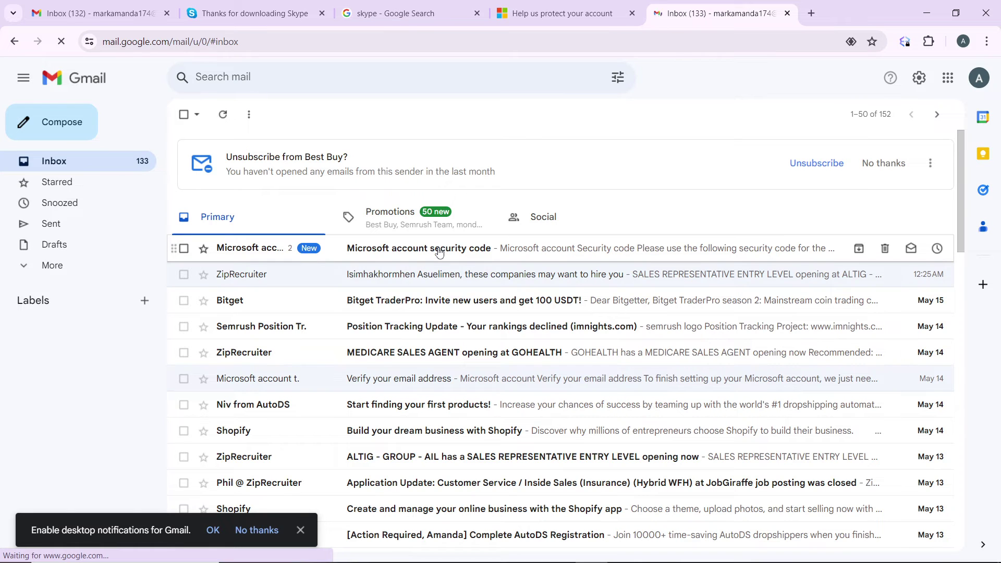
{"action": "left_click", "coordinate": [439, 253]}
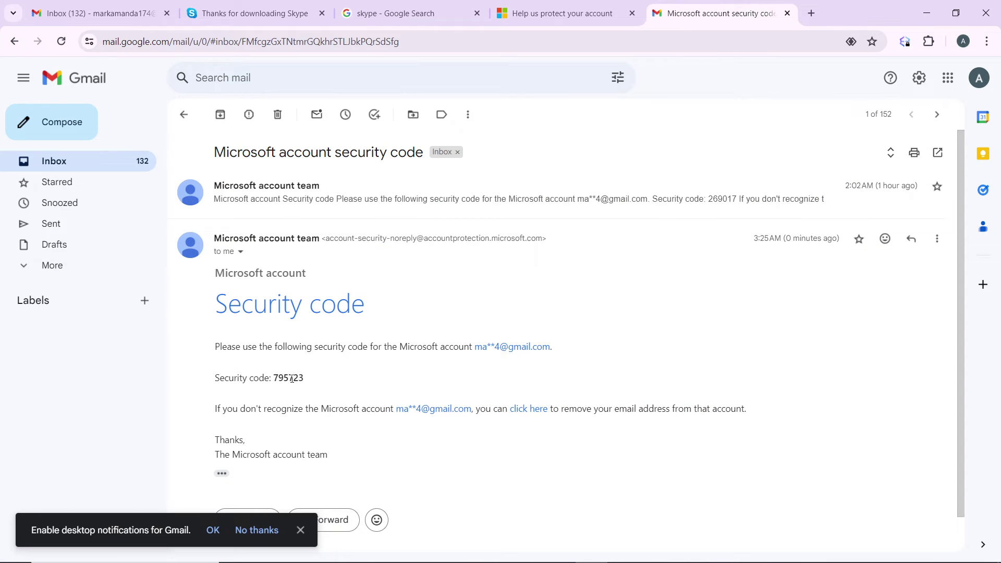
- Copy the security code from the email, submit it on the Microsoft verification page and choose to stay signed in
{"action": "right_click", "coordinate": [289, 385]}
{"action": "left_click", "coordinate": [276, 378]}
{"action": "left_click_drag", "start_coordinate": [276, 378], "coordinate": [307, 382]}
{"action": "key", "text": "ctrl+c"}
{"action": "left_click", "coordinate": [527, 11]}
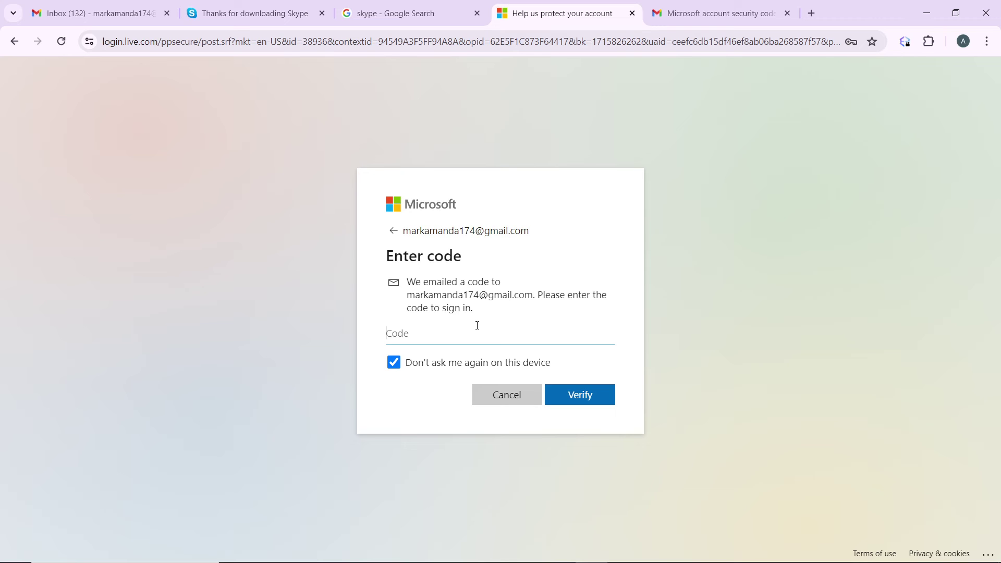
{"action": "key", "text": "ctrl+v"}
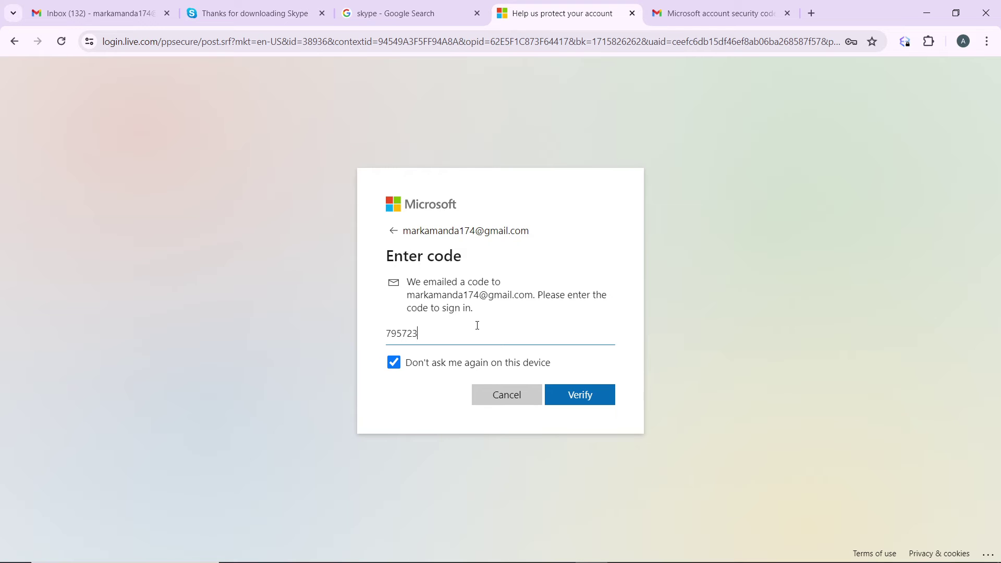
{"action": "left_click", "coordinate": [585, 396]}
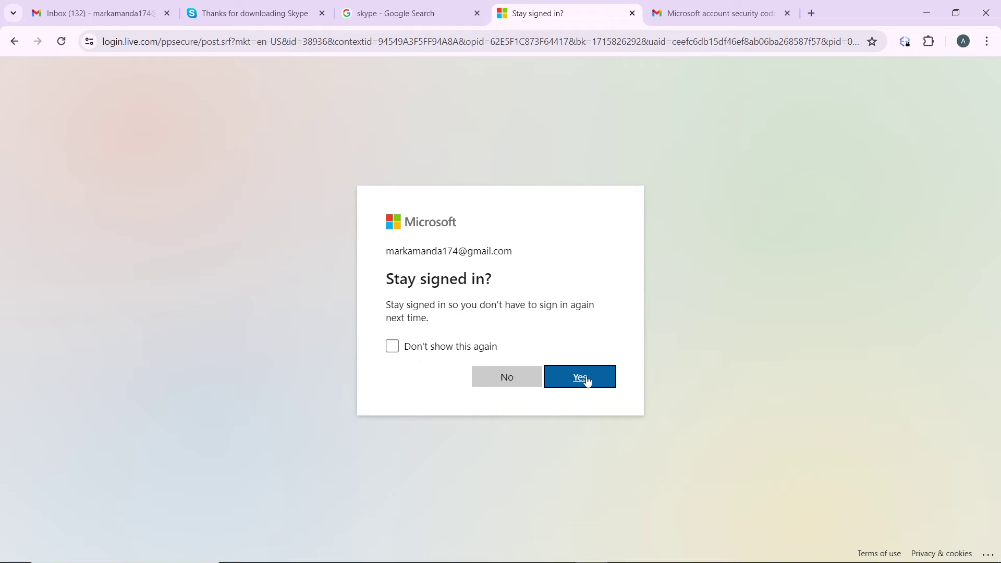
{"action": "left_click", "coordinate": [576, 377]}
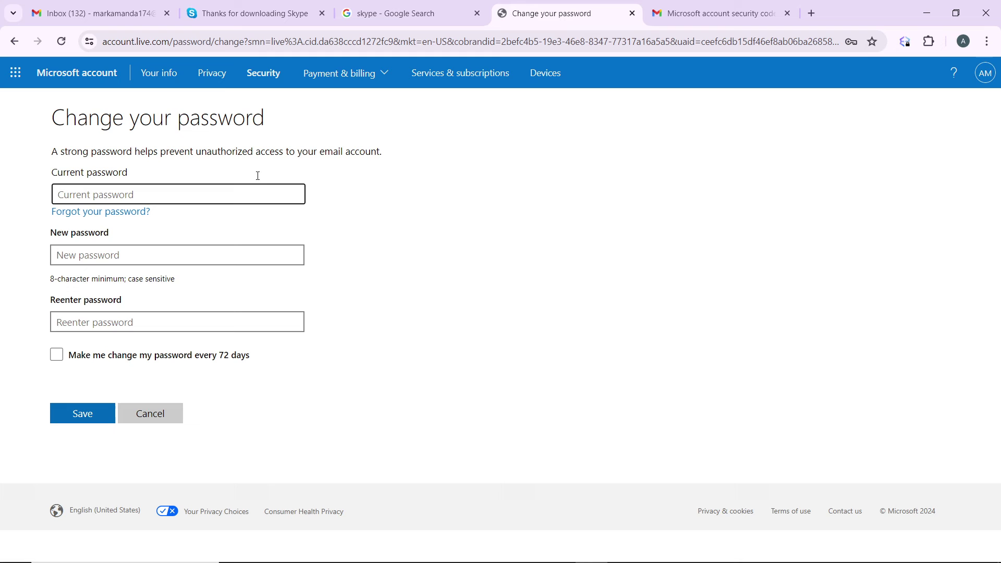
- Go to the Microsoft account's security settings and start the two-step verification setup
{"action": "left_click", "coordinate": [263, 75]}
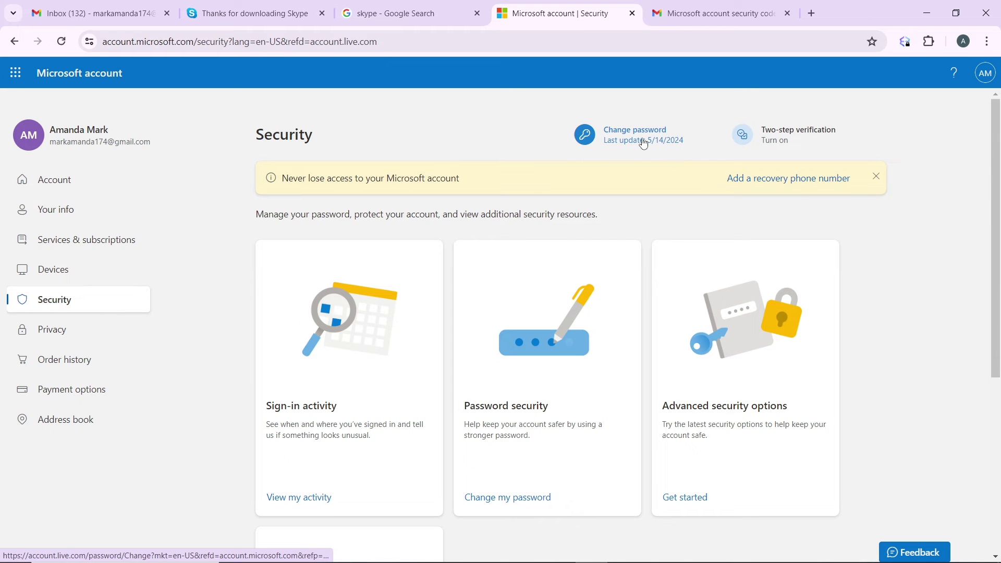
{"action": "left_click", "coordinate": [797, 137]}
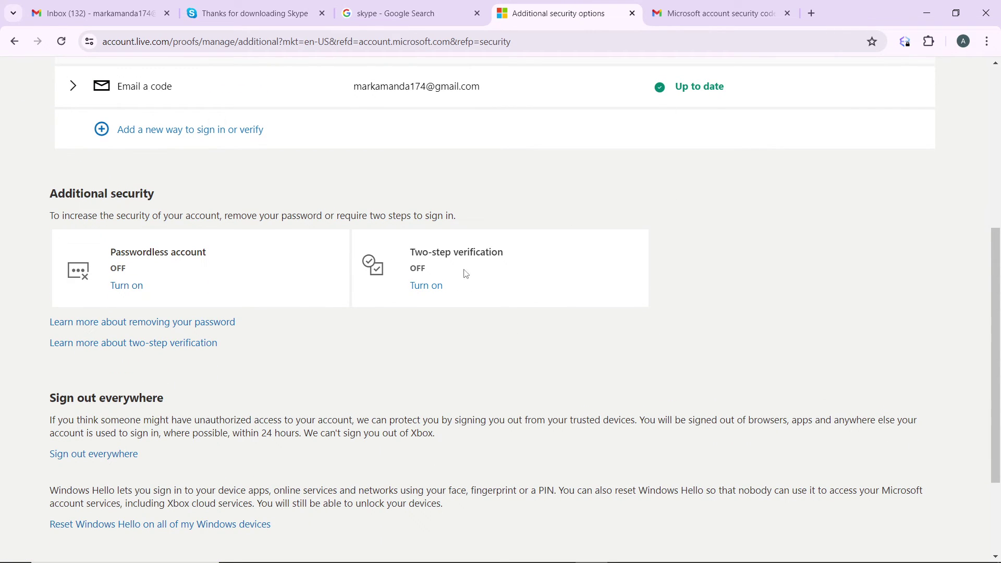
{"action": "left_click", "coordinate": [423, 293]}
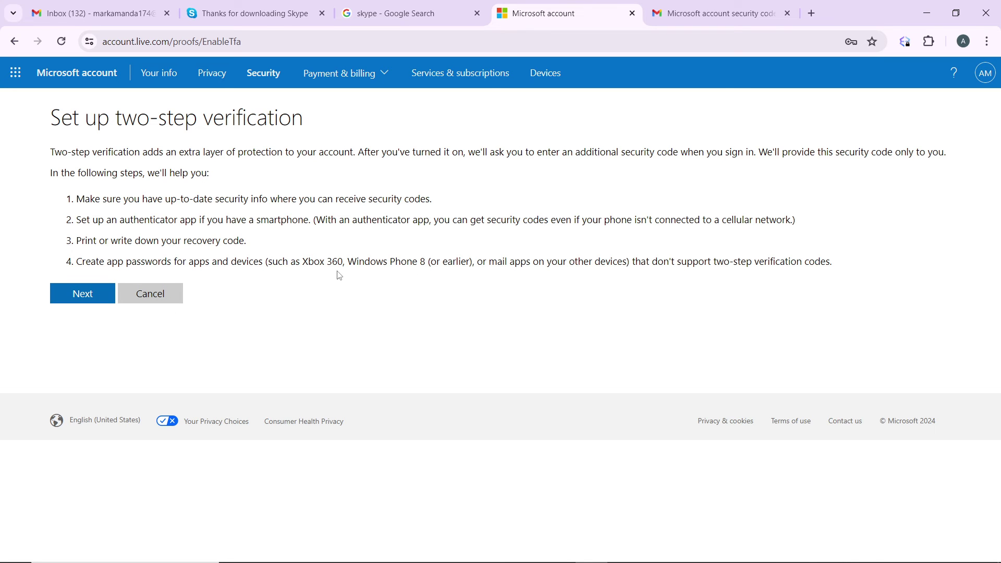
{"action": "left_click", "coordinate": [94, 297]}
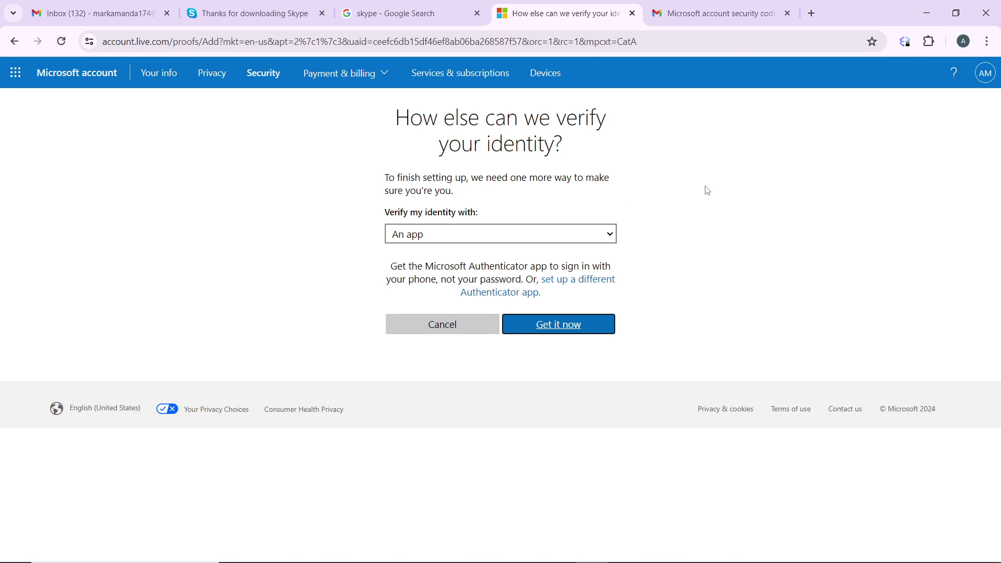
- Review the identity verification methods, keep An app as the method and choose to get the Microsoft Authenticator app
{"action": "left_click", "coordinate": [509, 237]}
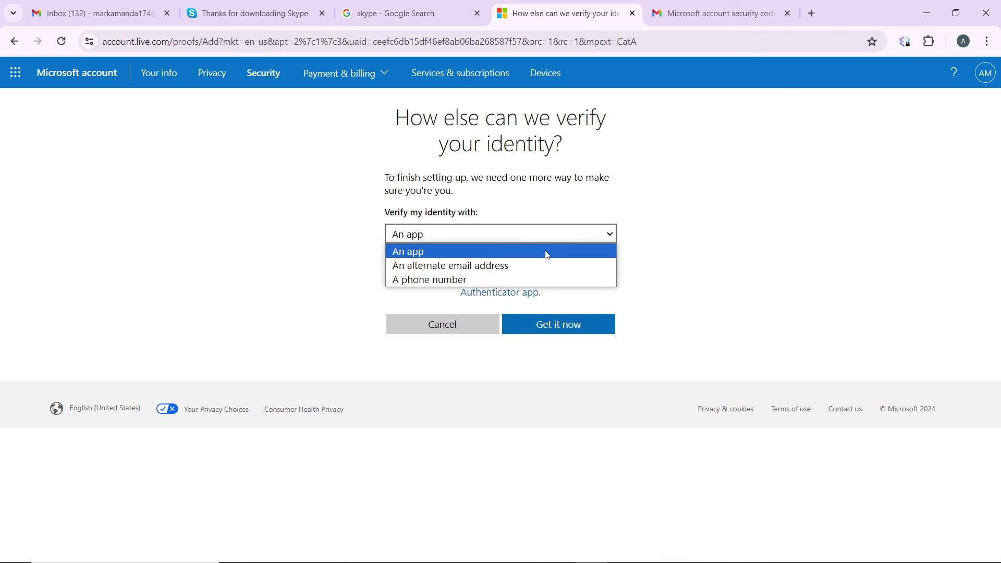
{"action": "left_click", "coordinate": [661, 248]}
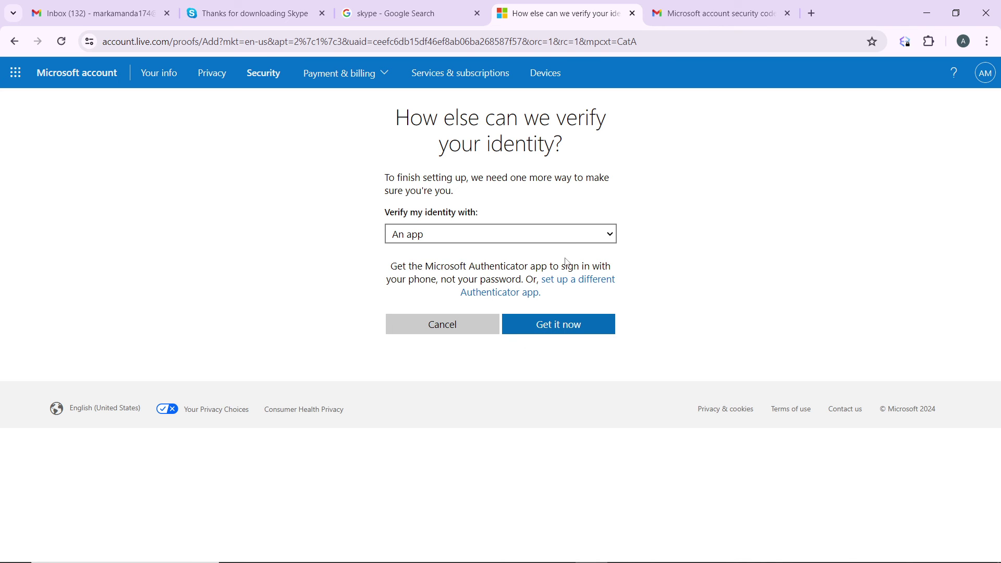
{"action": "left_click", "coordinate": [567, 237]}
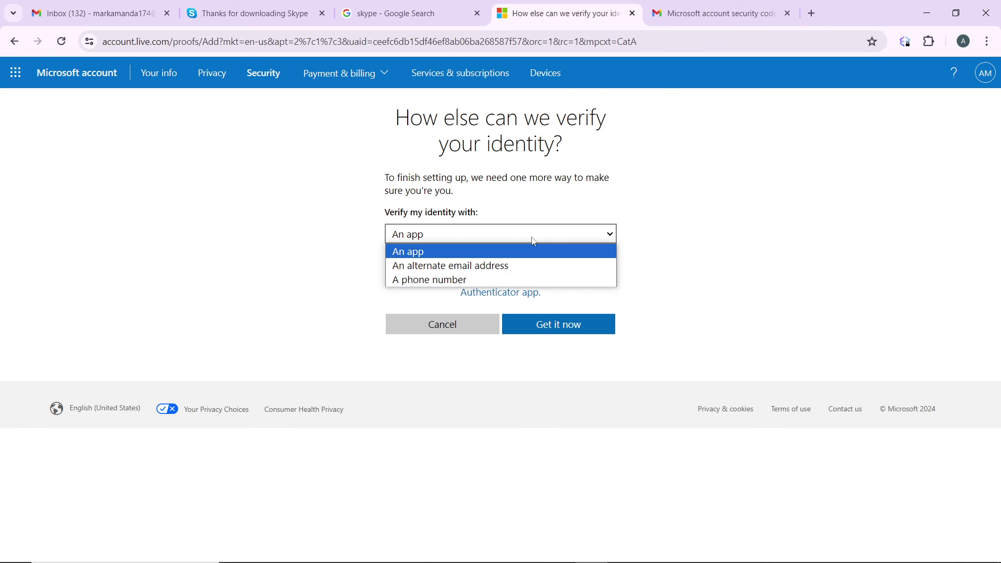
{"action": "left_click", "coordinate": [599, 195]}
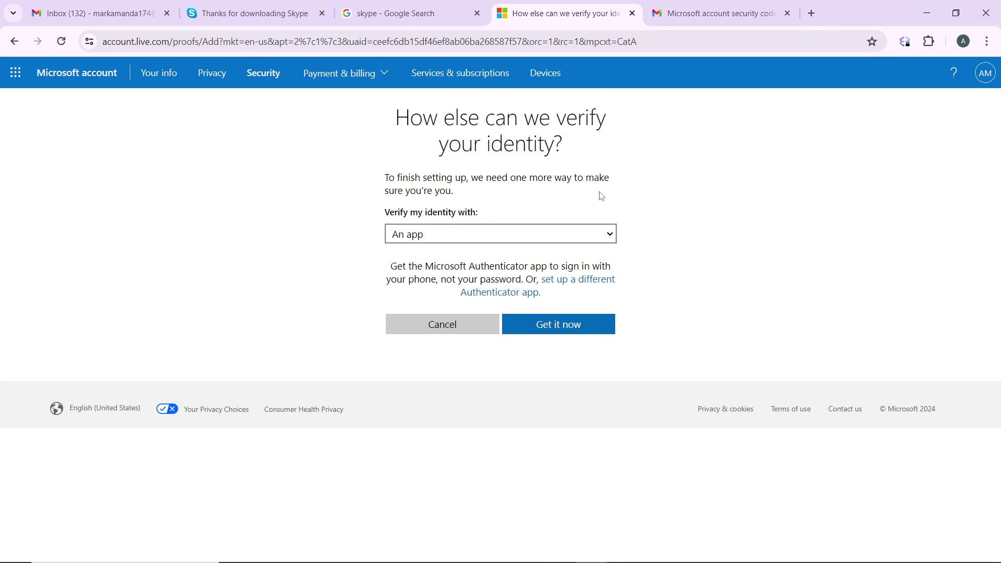
{"action": "left_click", "coordinate": [537, 334]}
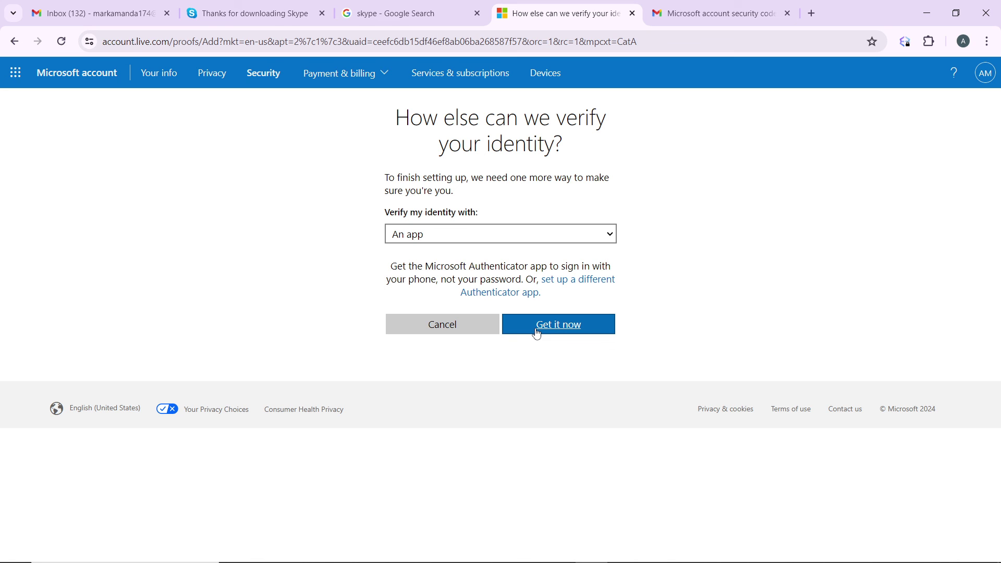